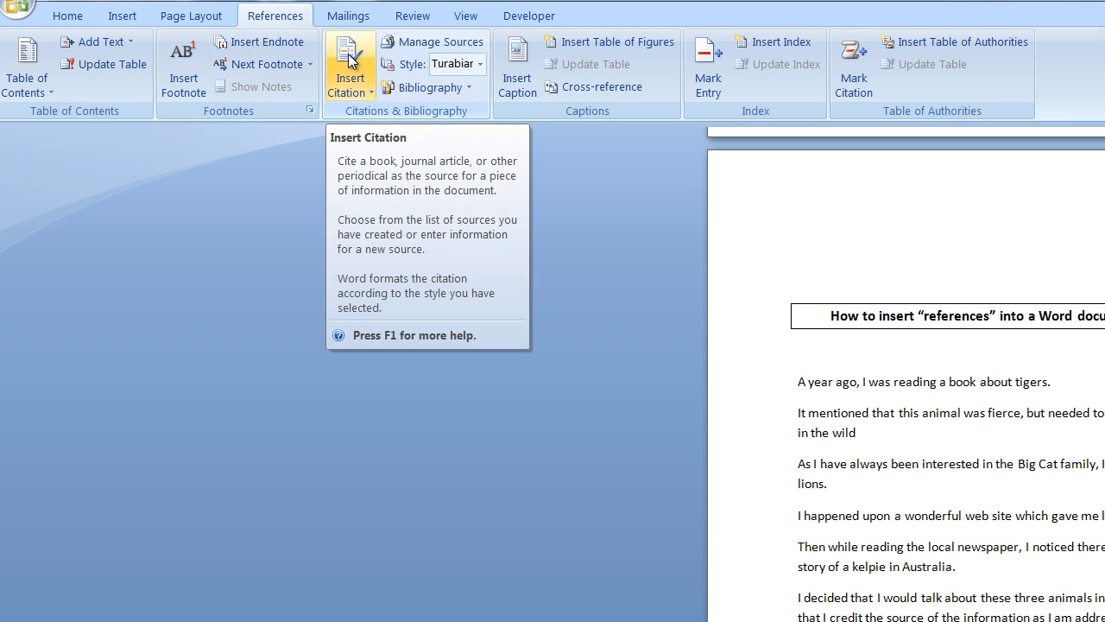
Set the citation style to APA and start a new Book source for a citation after "in the wild".
{"action": "left_click", "coordinate": [480, 65]}
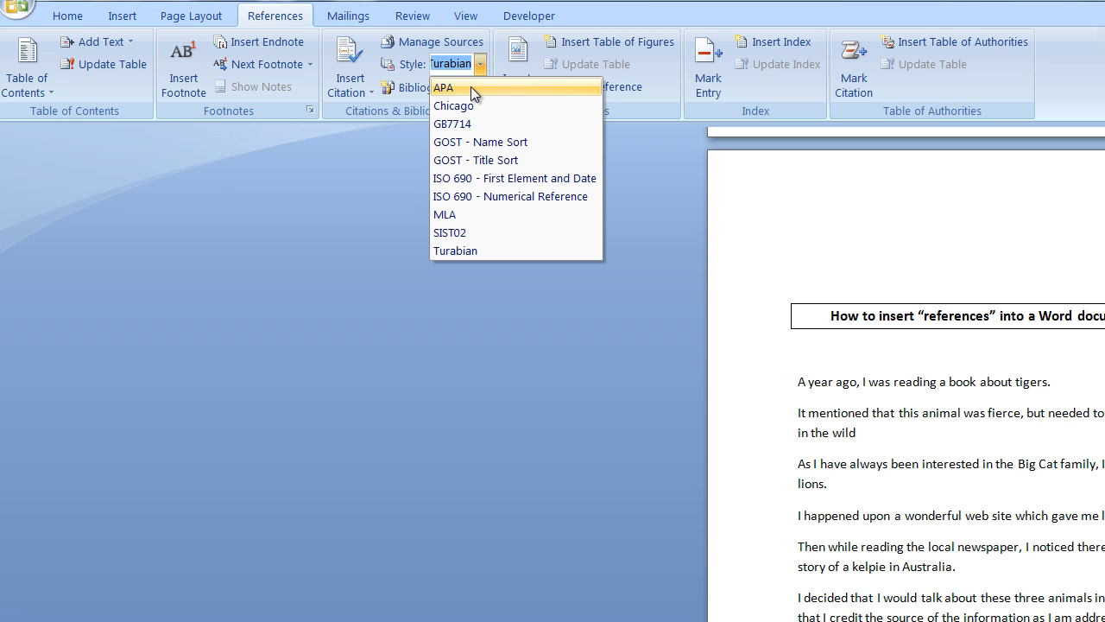
{"action": "left_click", "coordinate": [470, 88]}
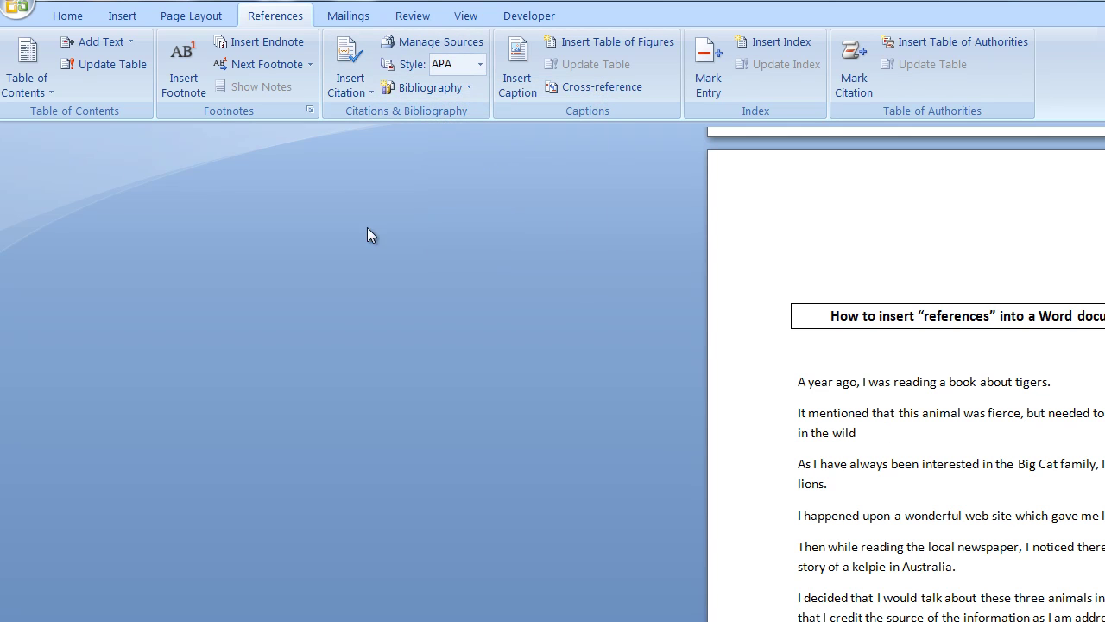
{"action": "left_click", "coordinate": [349, 56]}
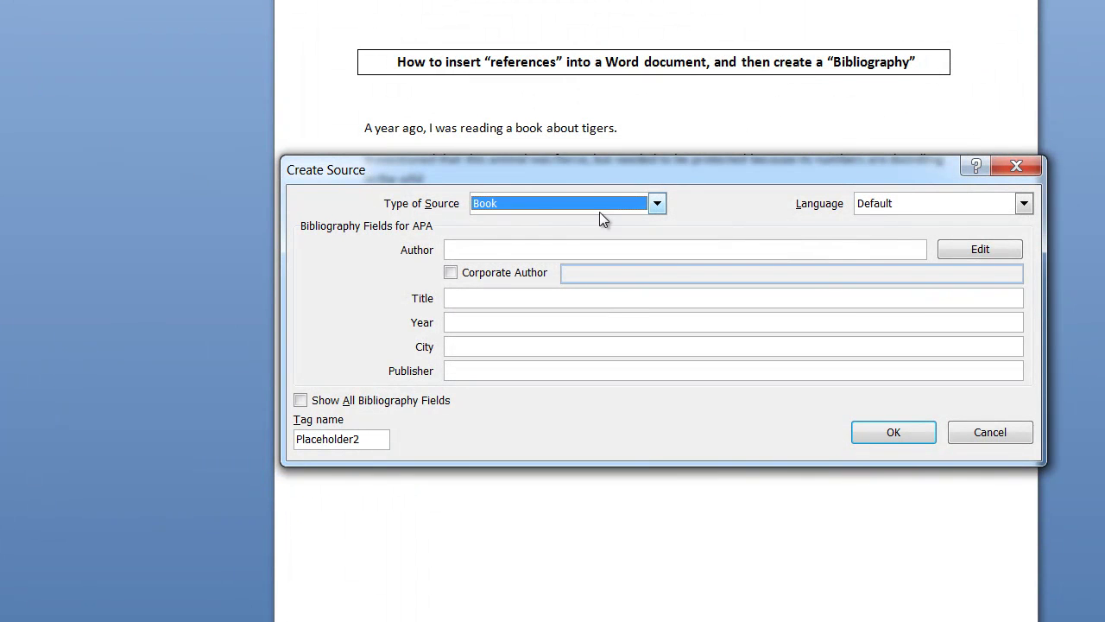
{"action": "left_click", "coordinate": [656, 204]}
{"action": "mouse_move", "coordinate": [658, 245]}
{"action": "left_mouse_down"}
{"action": "mouse_move", "coordinate": [661, 278]}
{"action": "mouse_move", "coordinate": [662, 250]}
{"action": "left_mouse_up"}
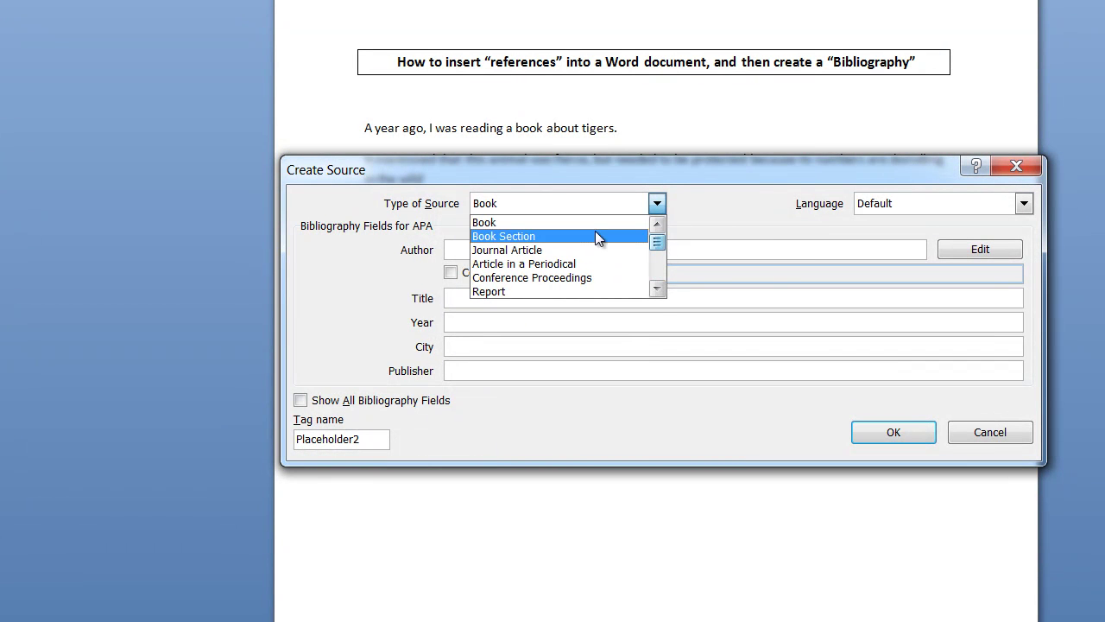
{"action": "left_click", "coordinate": [555, 218]}
Enter the author's full name and the title "Savage Beasts" for the book source.
{"action": "left_click", "coordinate": [500, 250]}
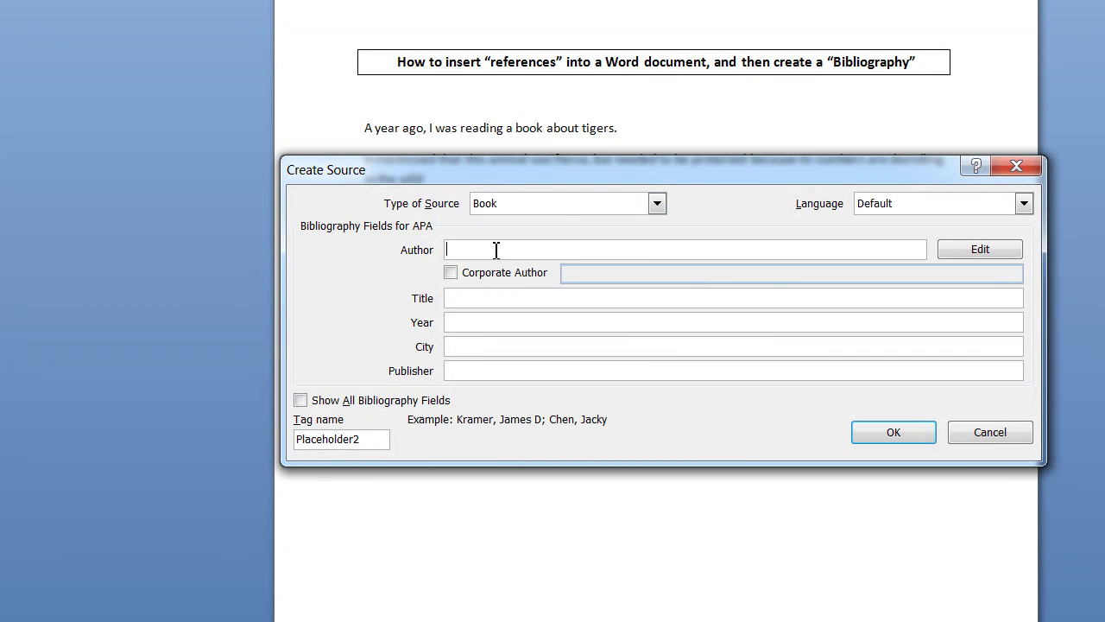
{"action": "type", "text": "Bill Smith"}
{"action": "left_click", "coordinate": [474, 299]}
{"action": "type", "text": "Savage"}
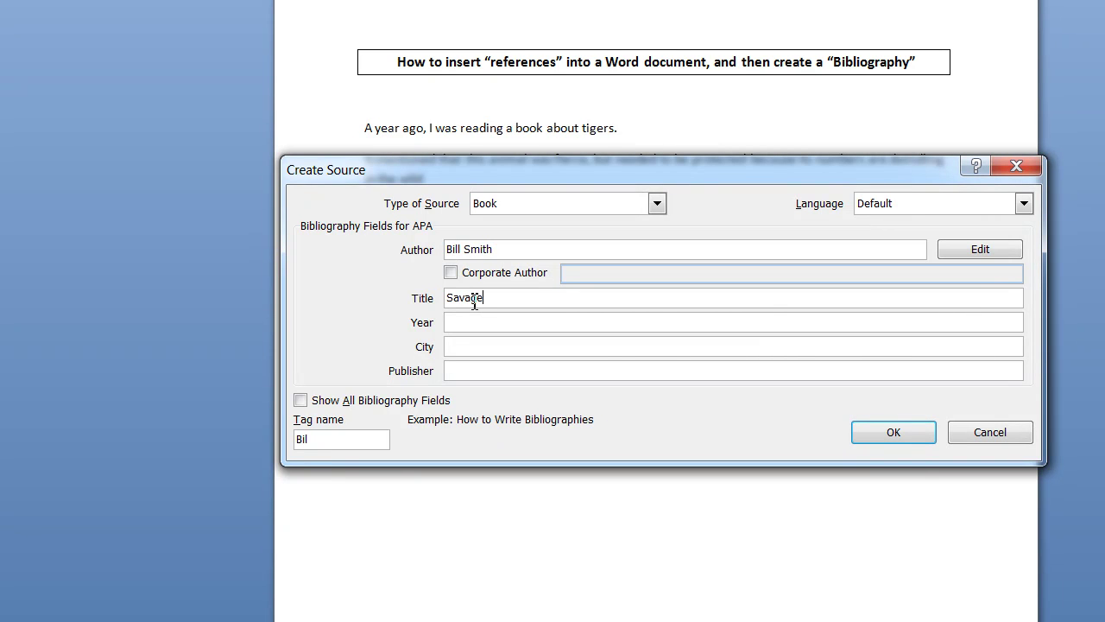
{"action": "type", "text": " Beasts"}
Give the book the year 1990, city New York and publisher Penguin, and insert its citation.
{"action": "left_click", "coordinate": [476, 322]}
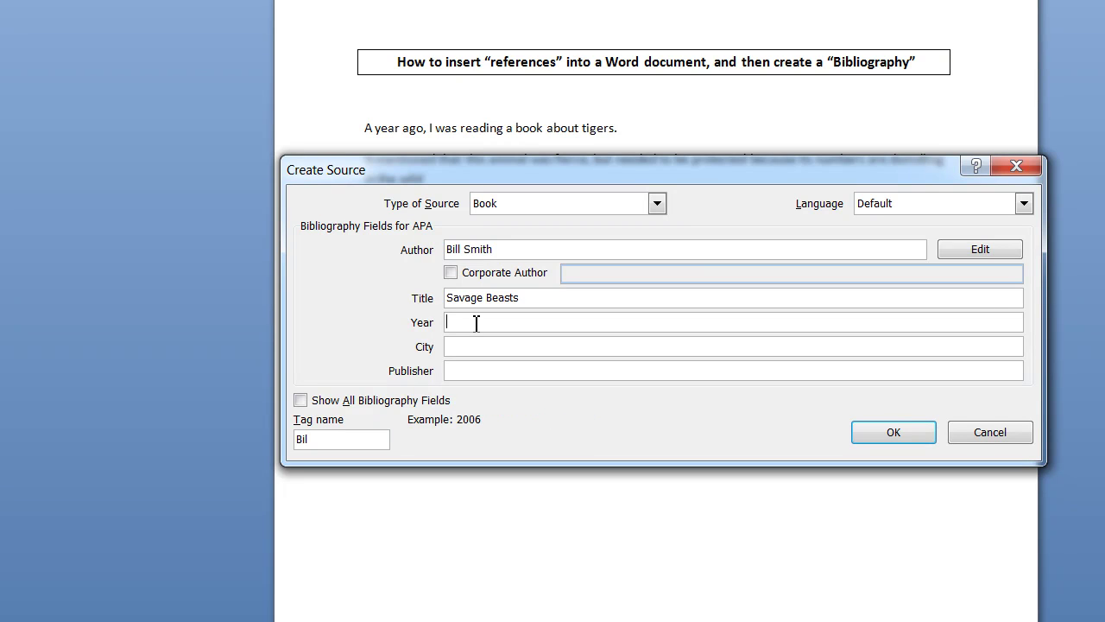
{"action": "type", "text": "1990"}
{"action": "left_click", "coordinate": [478, 348]}
{"action": "type", "text": "New "}
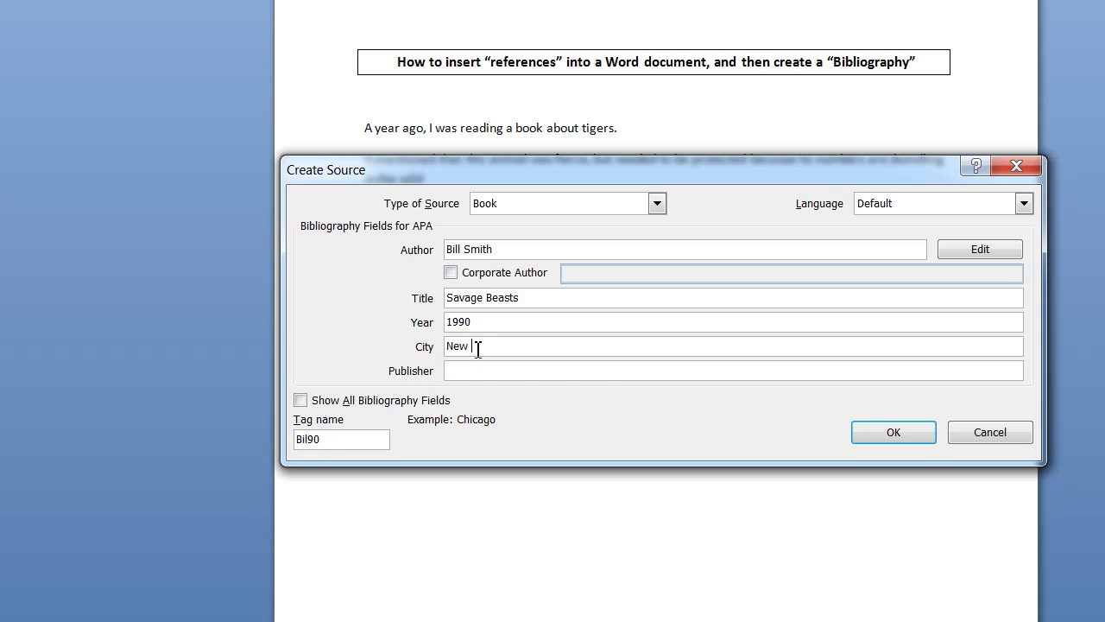
{"action": "type", "text": "York"}
{"action": "left_click", "coordinate": [483, 370]}
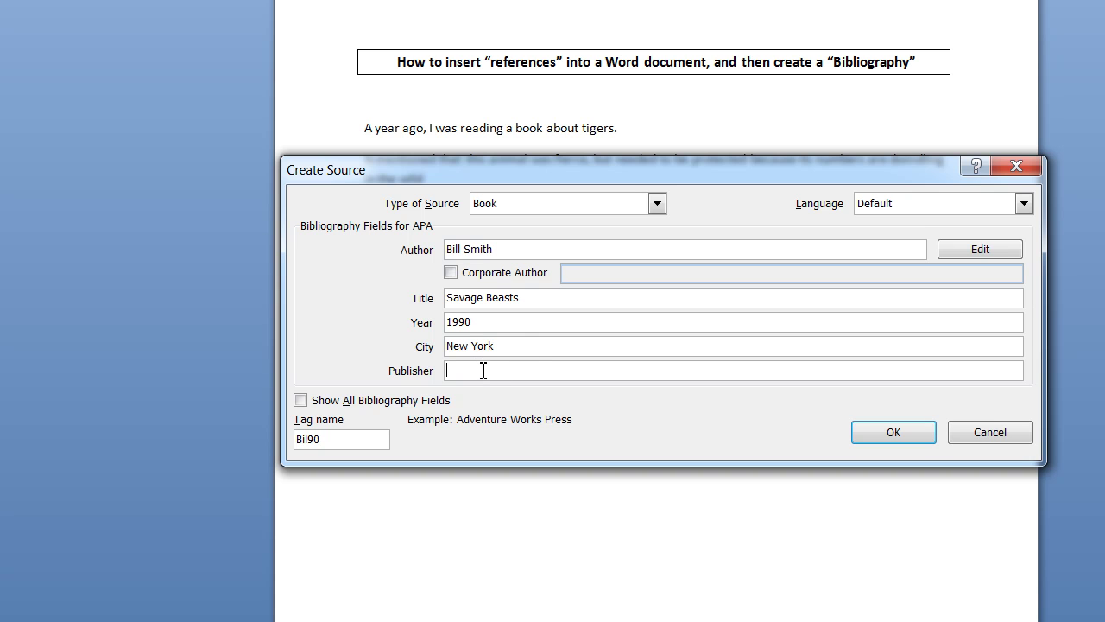
{"action": "type", "text": "Penguin"}
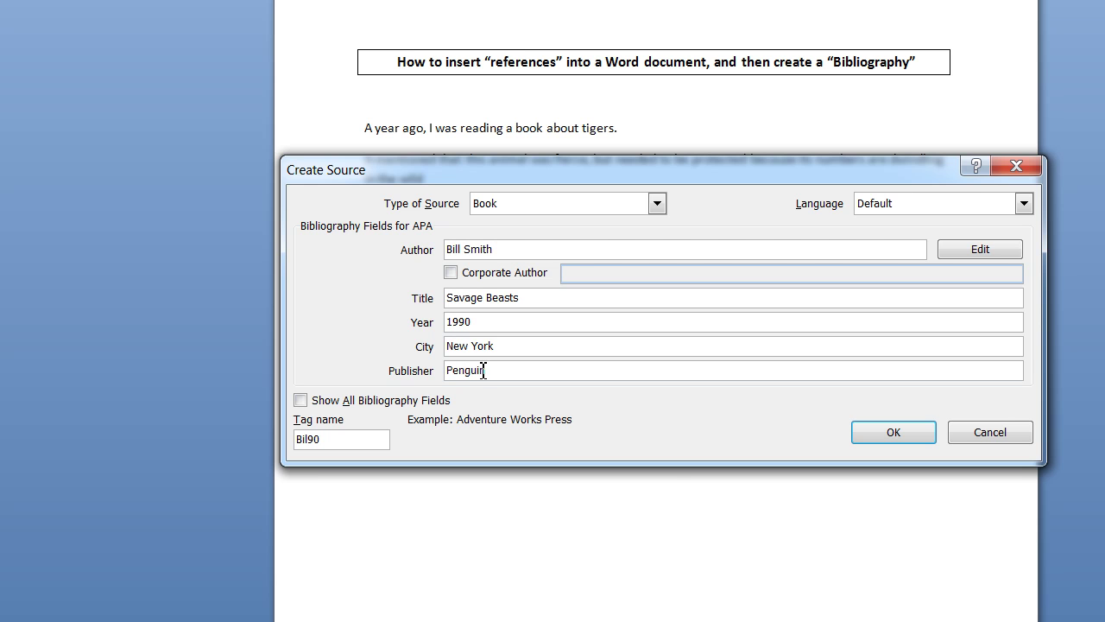
{"action": "left_click", "coordinate": [893, 432]}
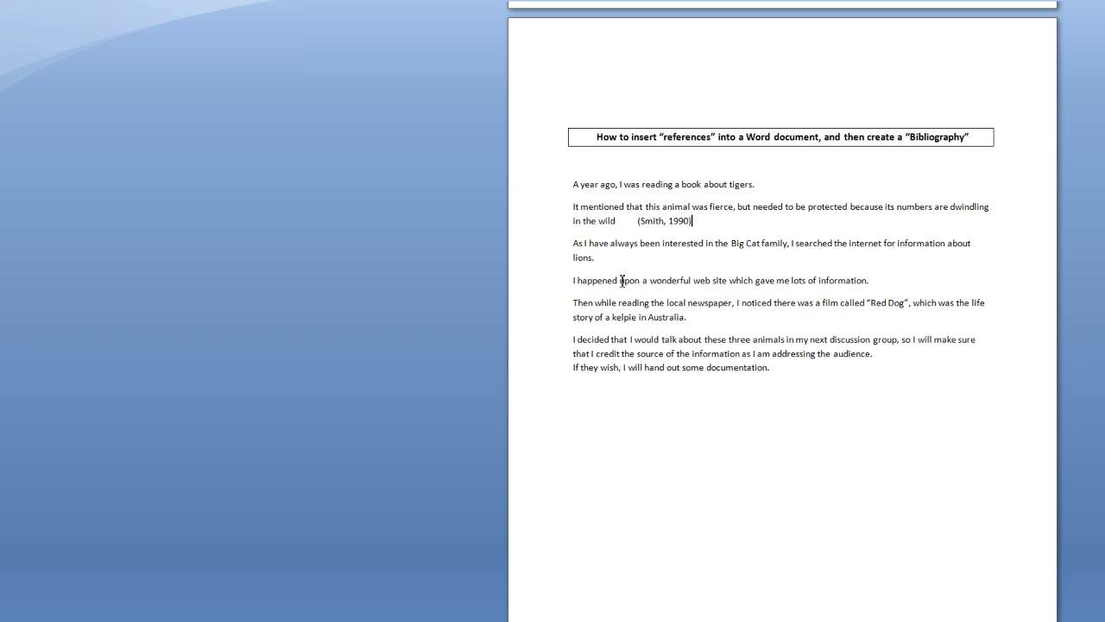
Start a new Web site source for a citation after the sentence ending "lots of information.".
{"action": "left_click", "coordinate": [889, 281]}
{"action": "left_click", "coordinate": [259, 0]}
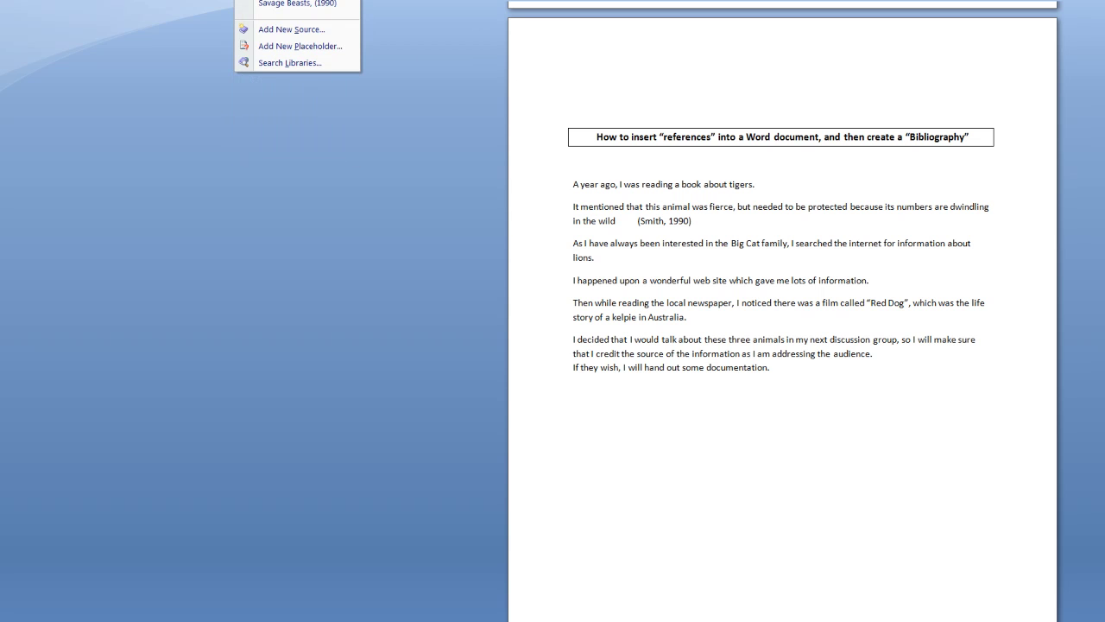
{"action": "left_click", "coordinate": [291, 29]}
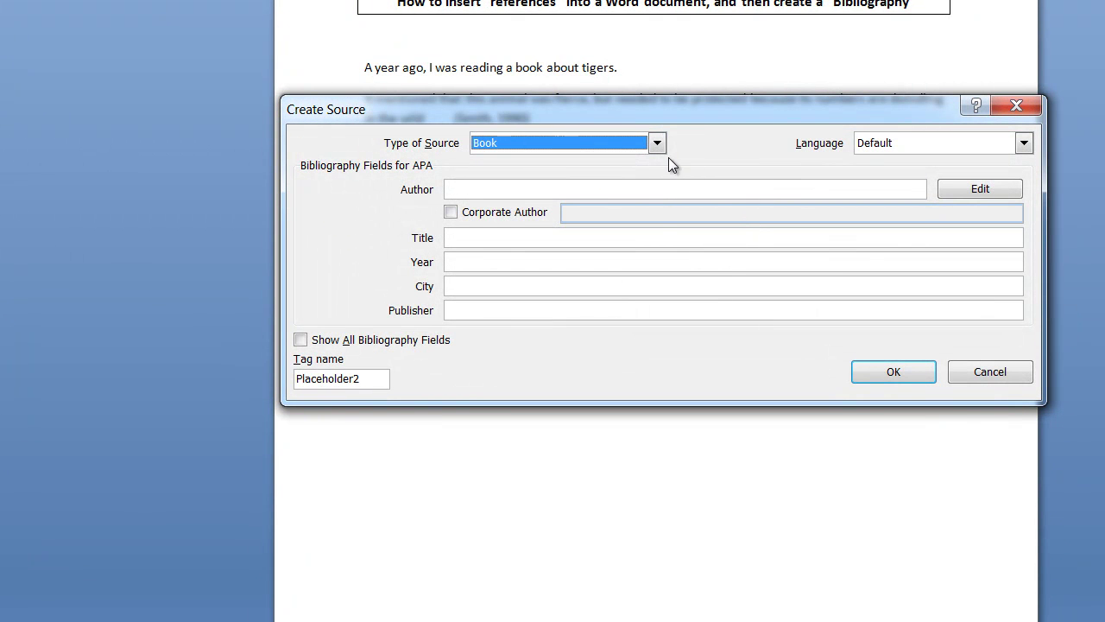
{"action": "left_click", "coordinate": [659, 143]}
{"action": "left_click_drag", "start_coordinate": [658, 173], "coordinate": [658, 190]}
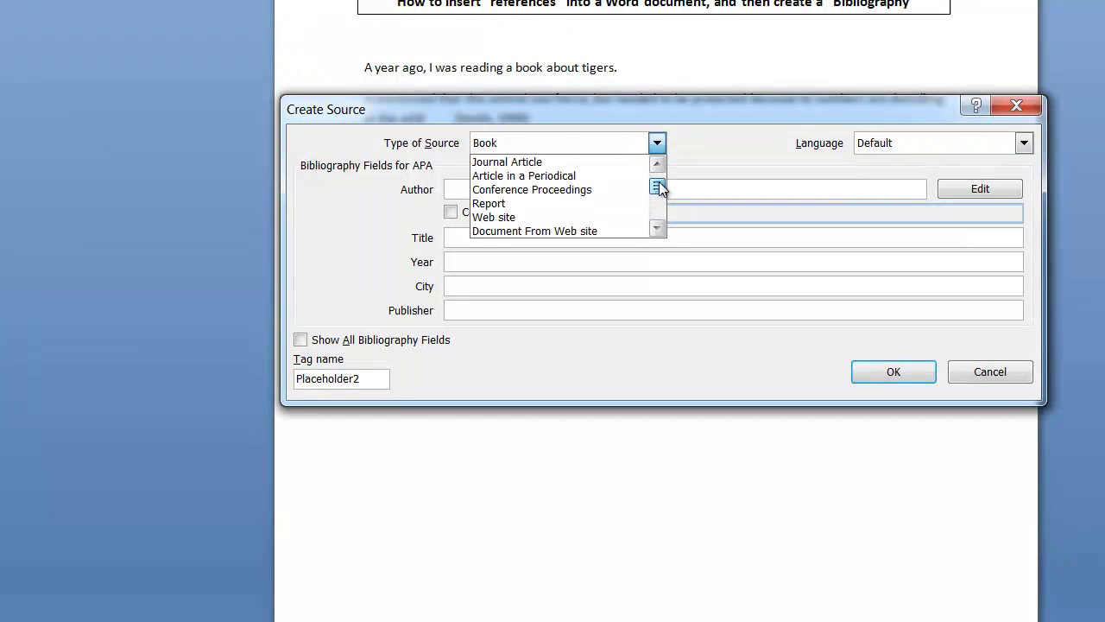
{"action": "left_click", "coordinate": [537, 216]}
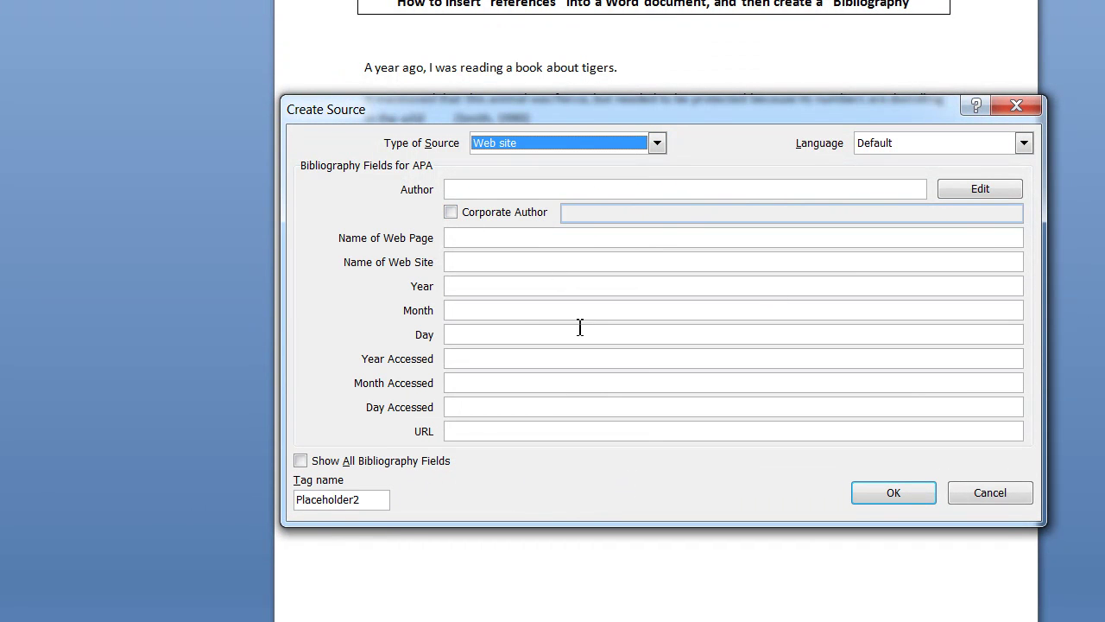
Set the web site's access date to year 2010, month January, day 23.
{"action": "left_click", "coordinate": [484, 359]}
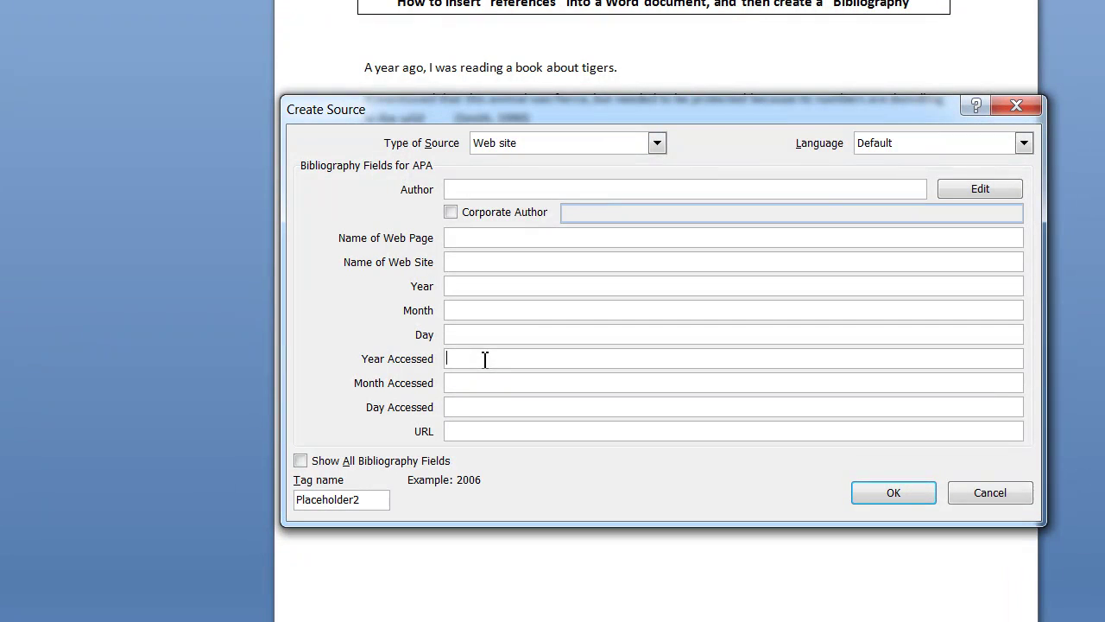
{"action": "type", "text": "2010"}
{"action": "left_click", "coordinate": [484, 381]}
{"action": "type", "text": "January"}
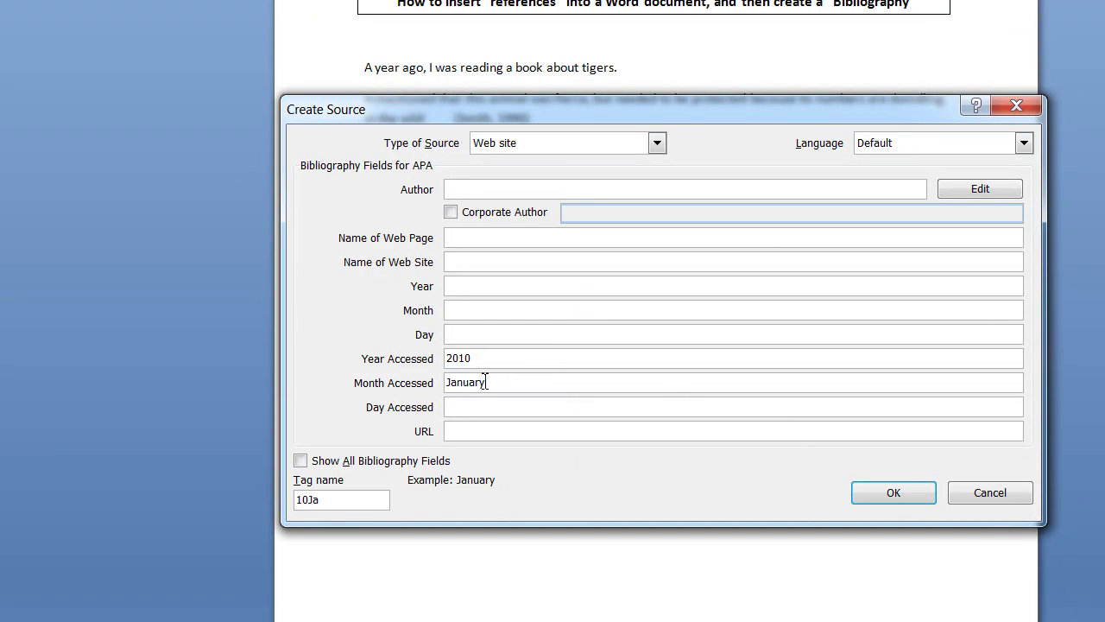
{"action": "left_click", "coordinate": [485, 406]}
{"action": "type", "text": "23"}
{"action": "left_click", "coordinate": [493, 431]}
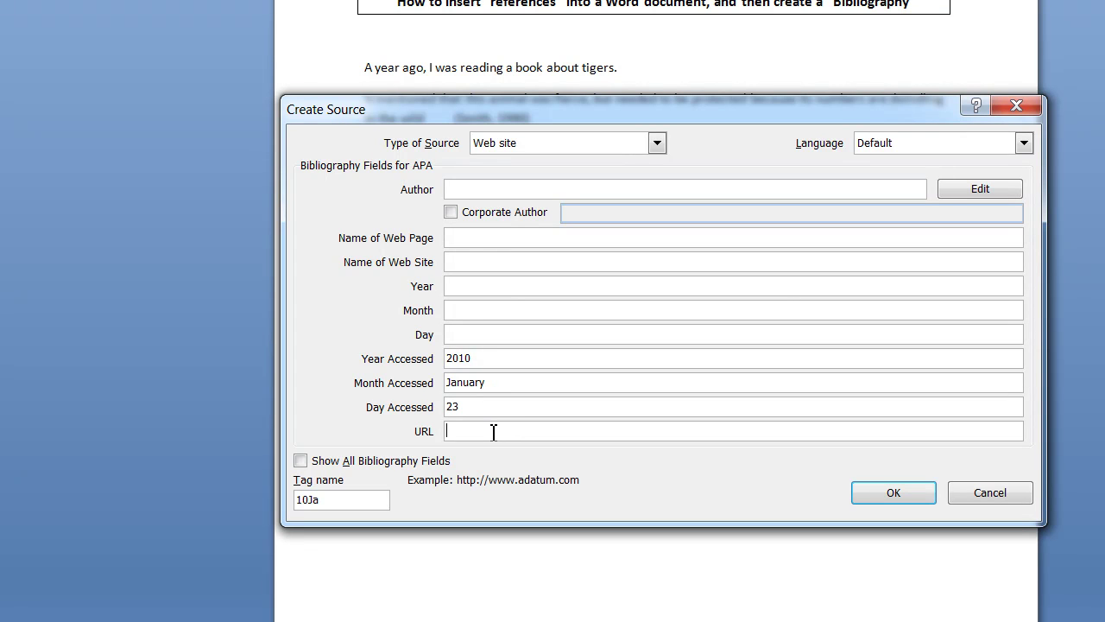
{"action": "type", "text": "www.lions in"}
{"action": "key", "text": "BackSpace"}
{"action": "key", "text": "BackSpace"}
{"action": "type", "text": "inAfrica.com"}
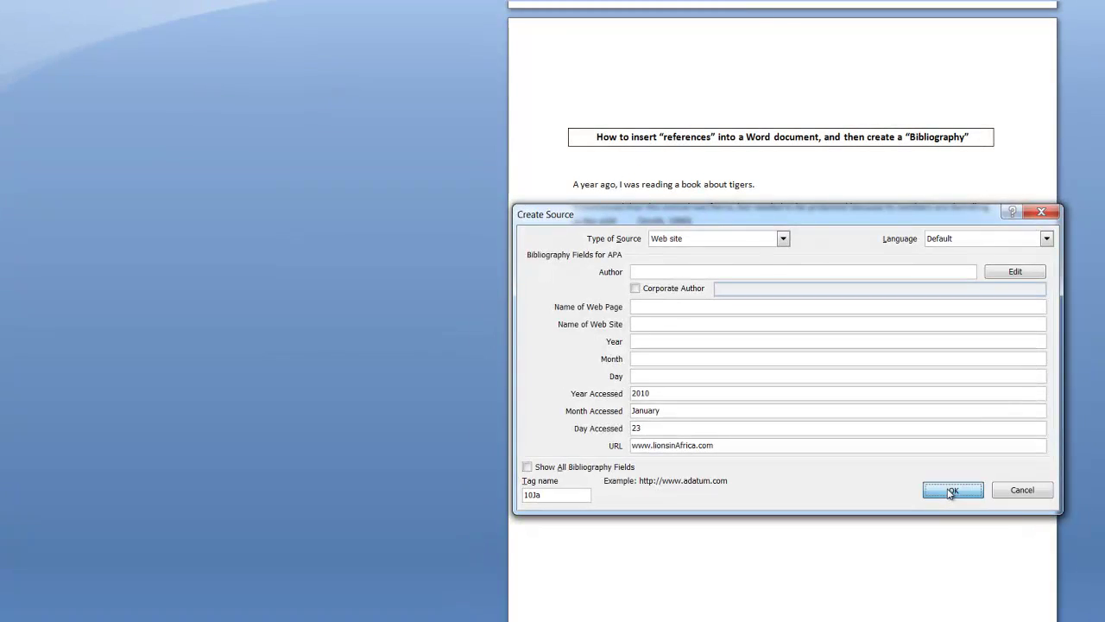
{"action": "left_click", "coordinate": [894, 492]}
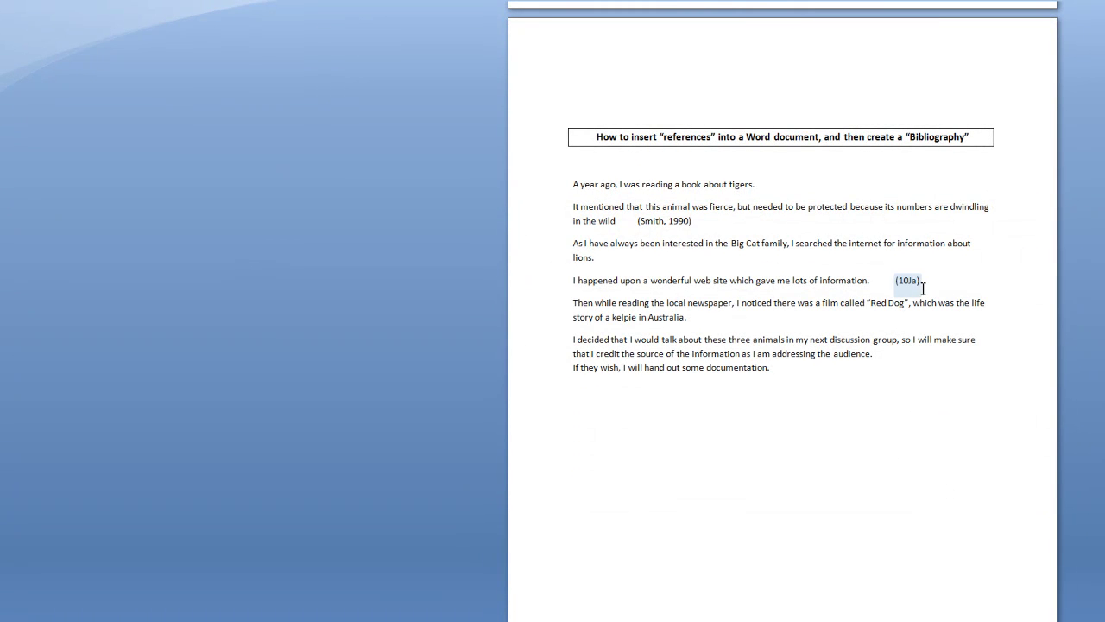
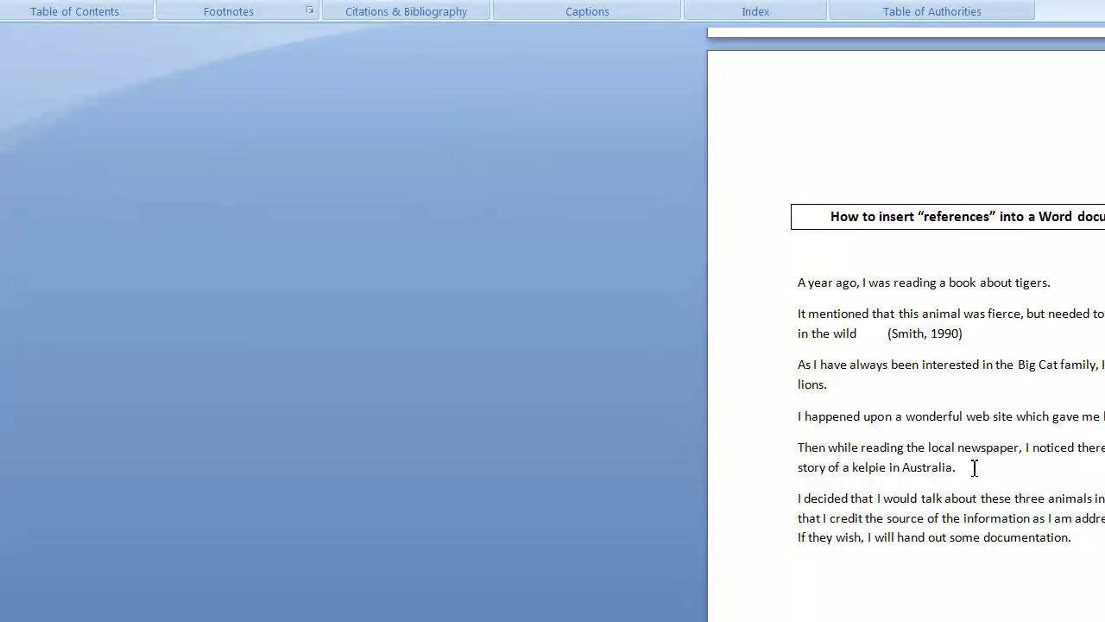
Start a new Film source for a citation after the sentence ending "kelpie in Australia.".
{"action": "left_click", "coordinate": [350, 1]}
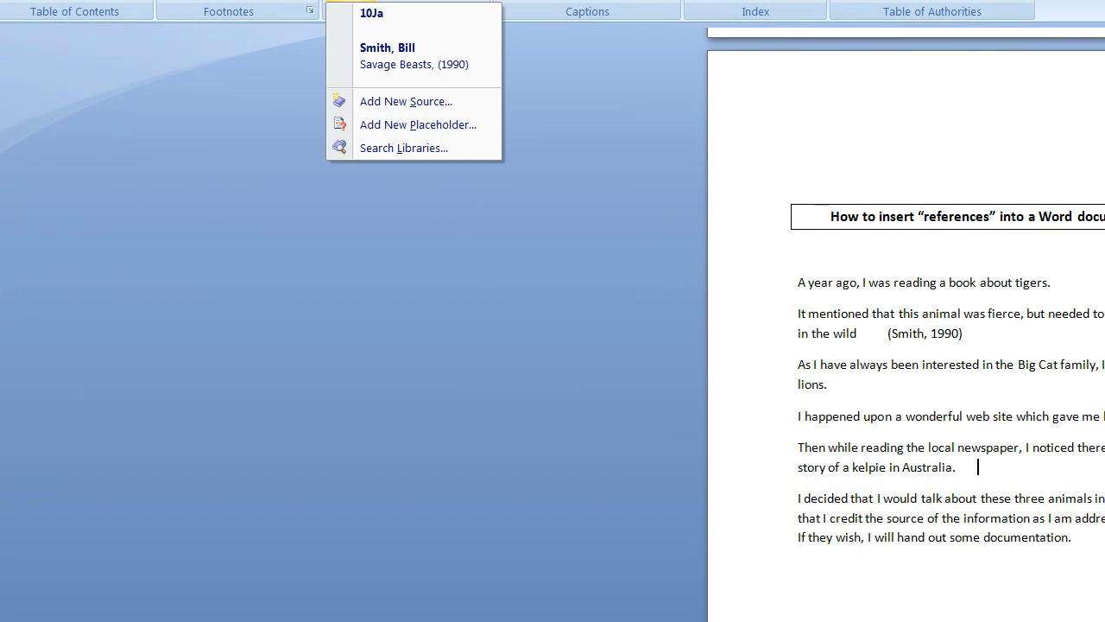
{"action": "left_click", "coordinate": [406, 101]}
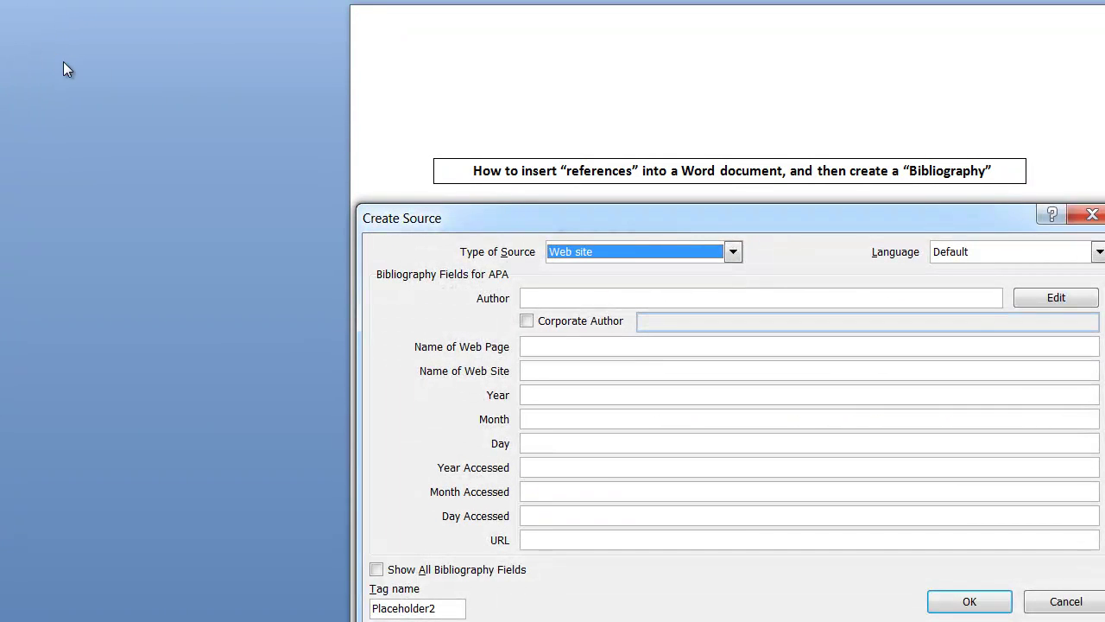
{"action": "left_click", "coordinate": [734, 256]}
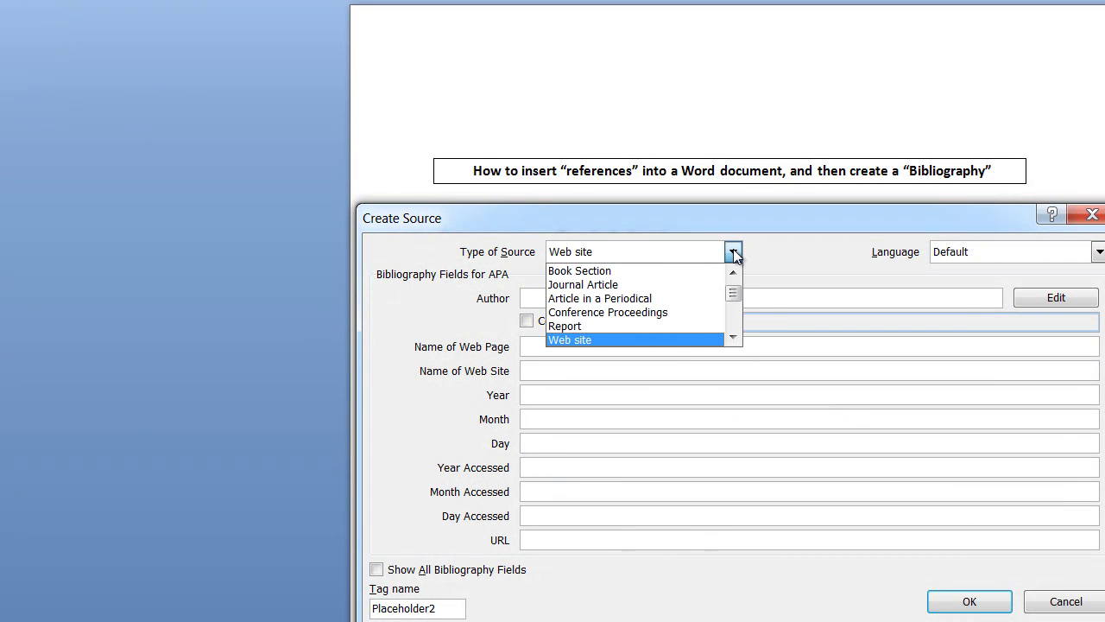
{"action": "left_click_drag", "start_coordinate": [733, 292], "coordinate": [737, 315]}
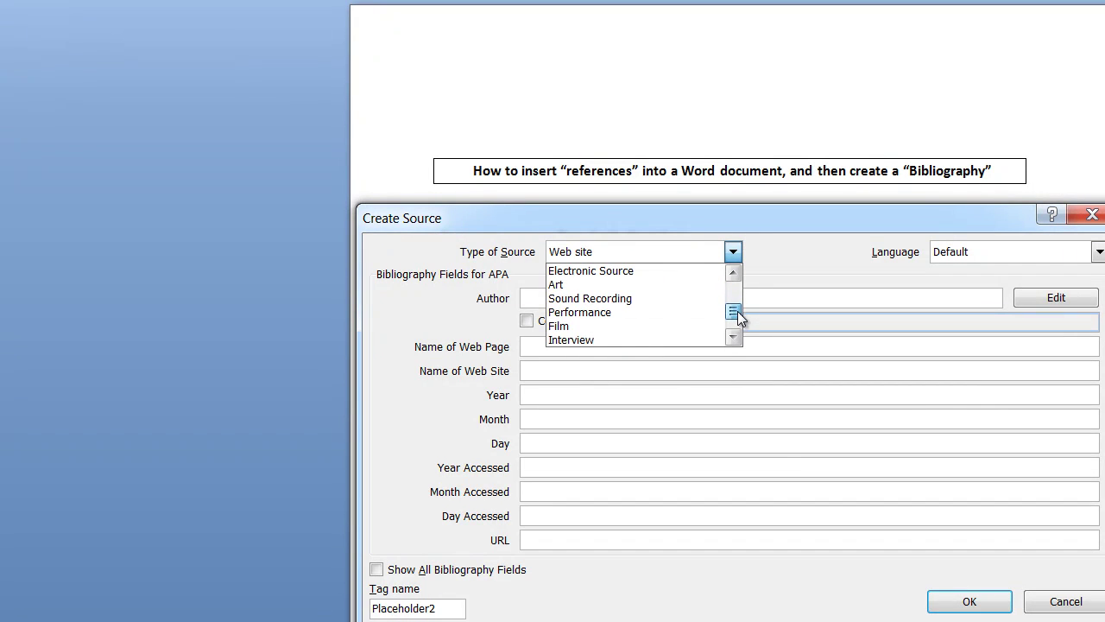
{"action": "left_click", "coordinate": [593, 327]}
Enter the film title "Red Dog", the director's full name and the year 2011, and insert the citation.
{"action": "left_click", "coordinate": [563, 297]}
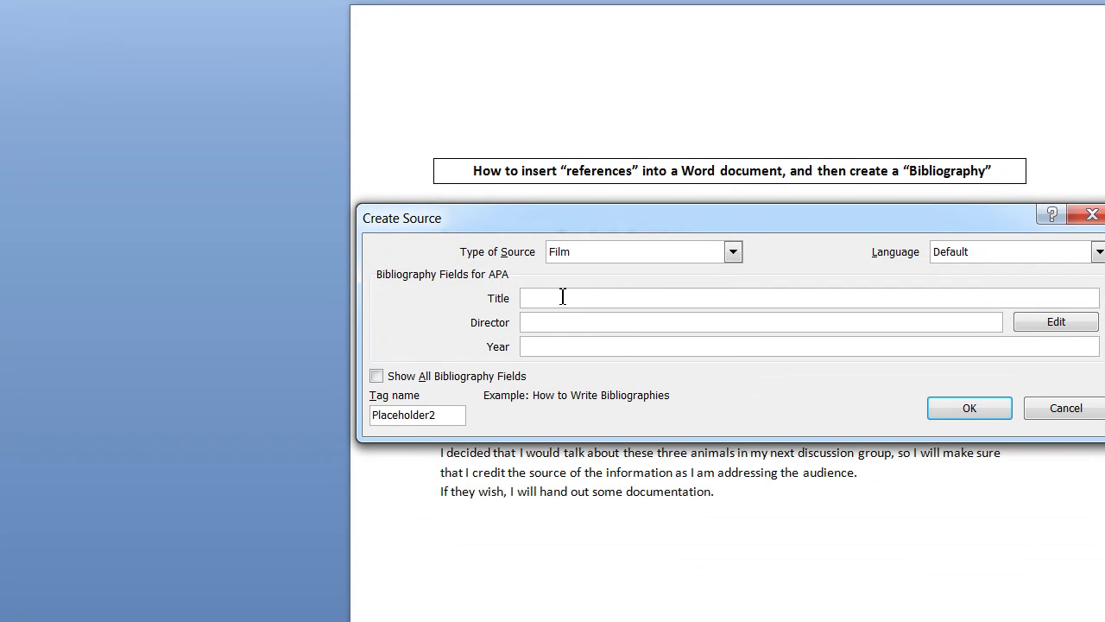
{"action": "type", "text": "Red Dog"}
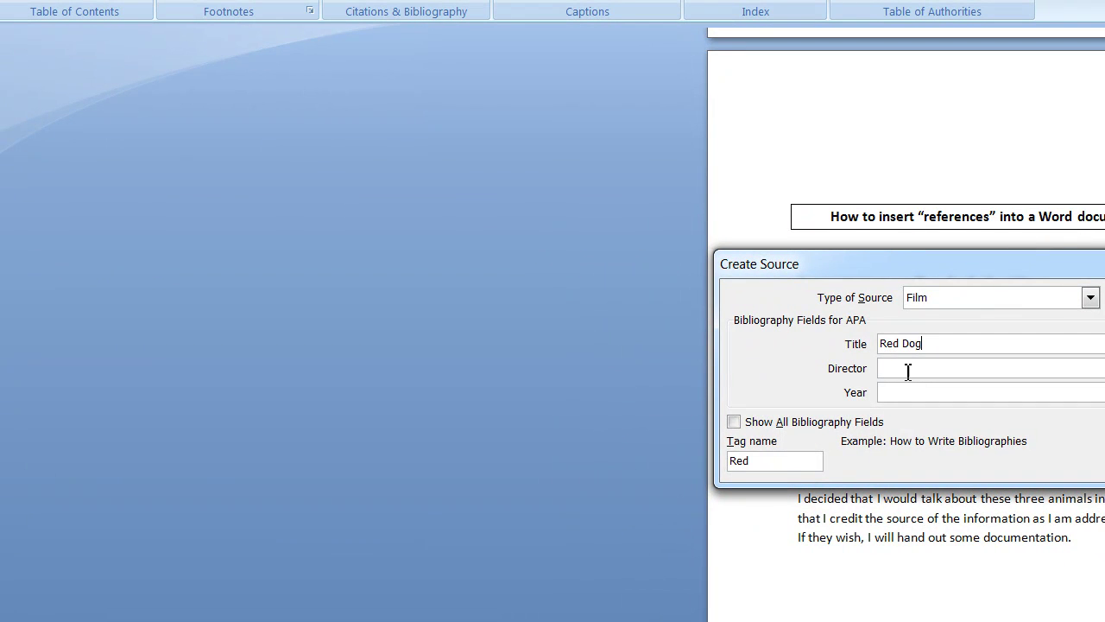
{"action": "left_click", "coordinate": [909, 367]}
{"action": "type", "text": "T"}
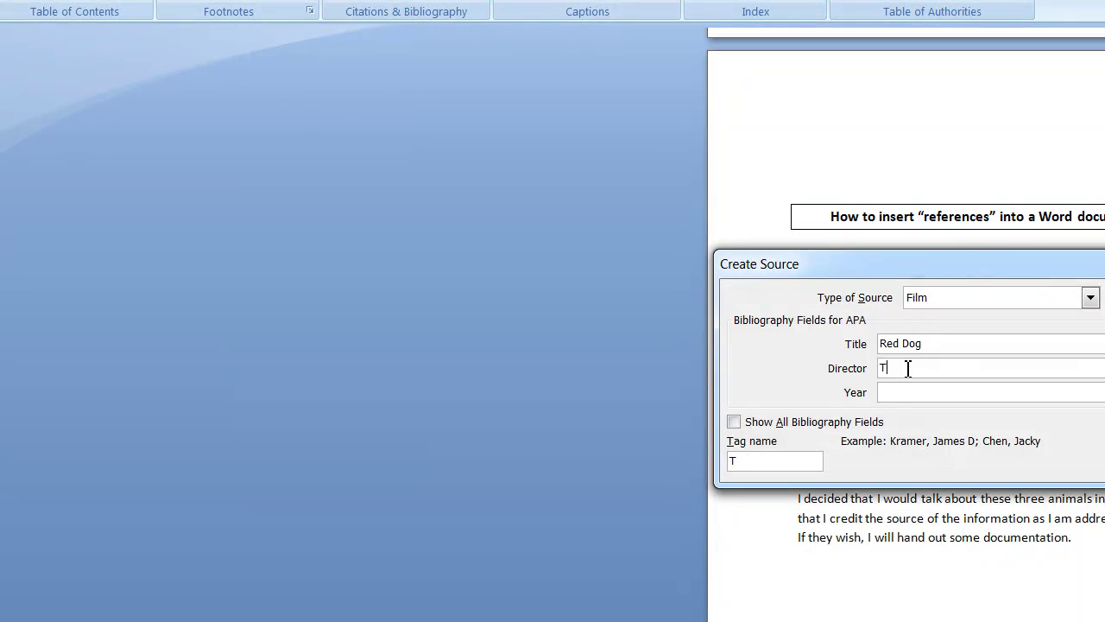
{"action": "type", "text": "om Brown"}
{"action": "left_click", "coordinate": [902, 392]}
{"action": "type", "text": "2011"}
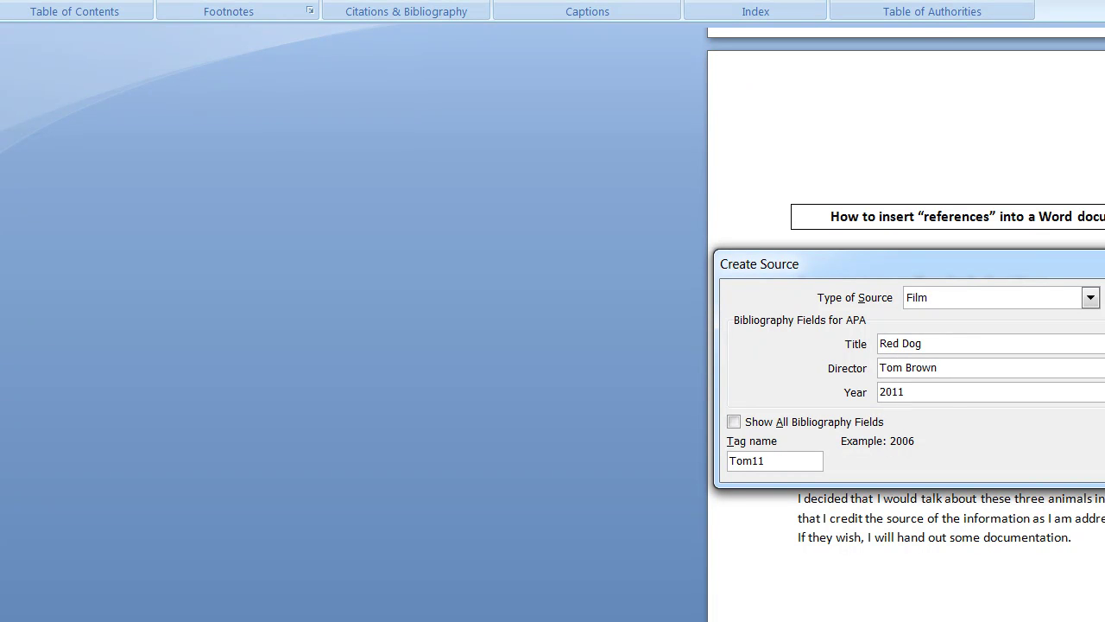
{"action": "key", "text": "Return"}
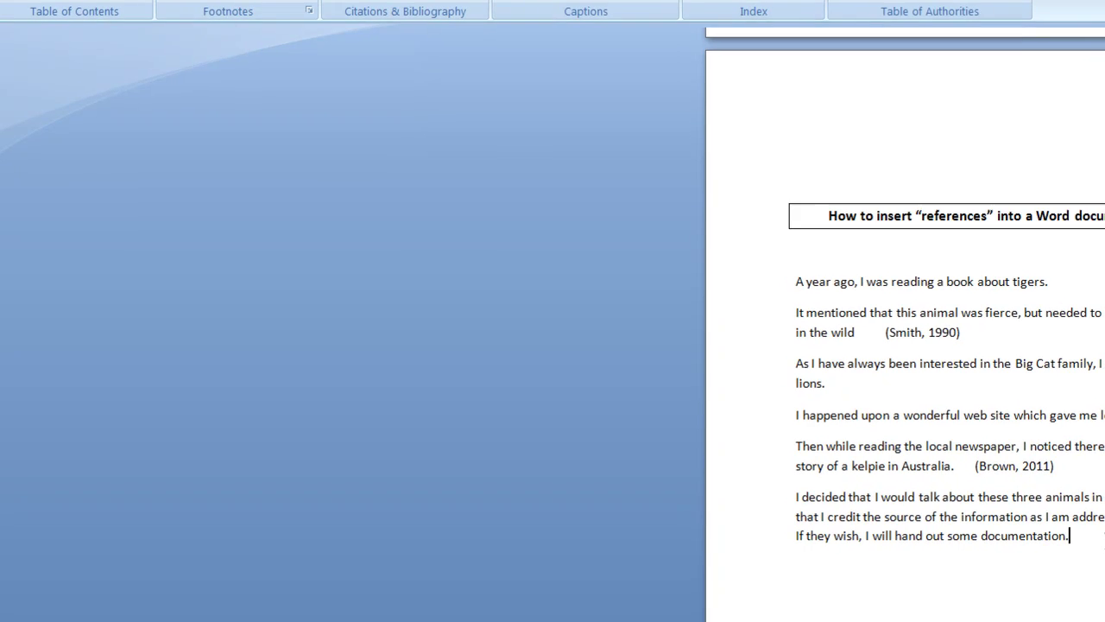
Add blank lines after the last paragraph and insert the built-in Bibliography there.
{"action": "key", "text": "Return"}
{"action": "key", "text": "Return"}
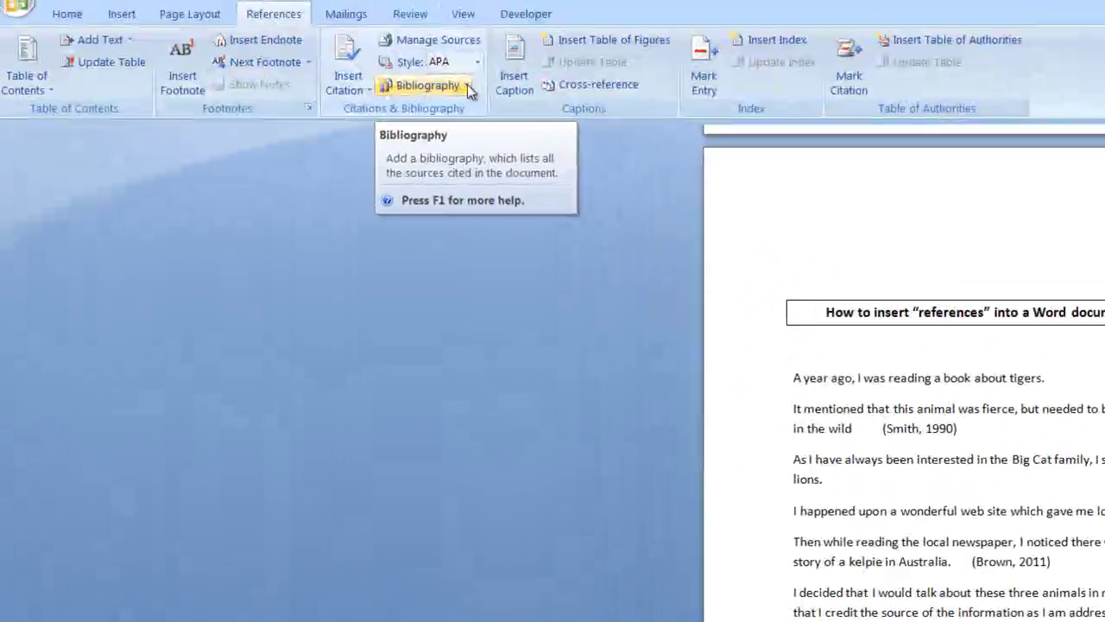
{"action": "left_click", "coordinate": [467, 87]}
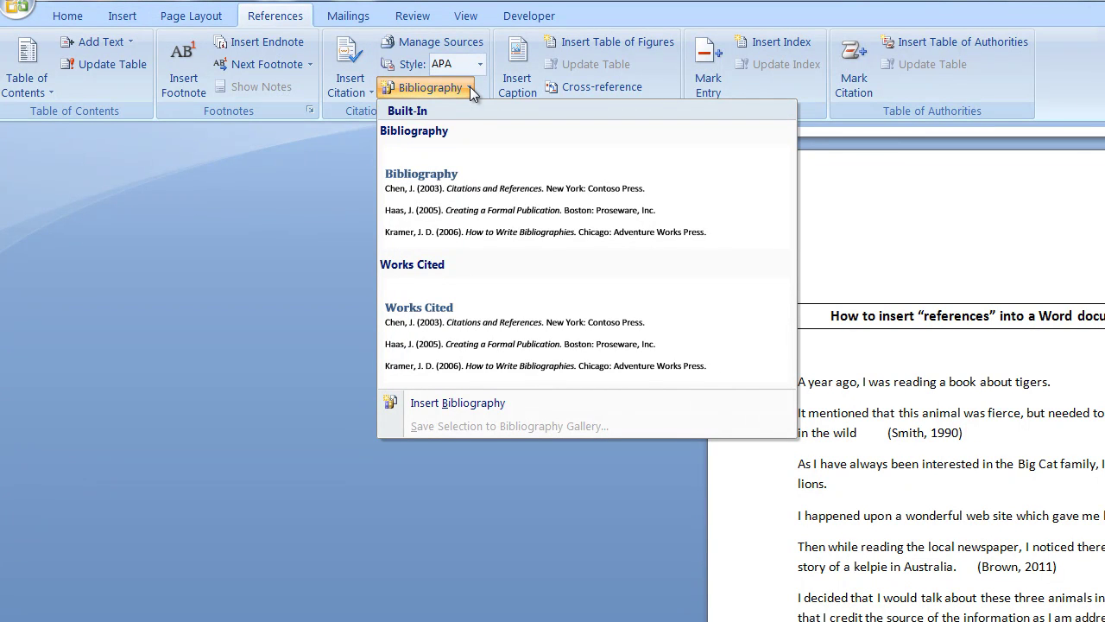
{"action": "left_click", "coordinate": [494, 200]}
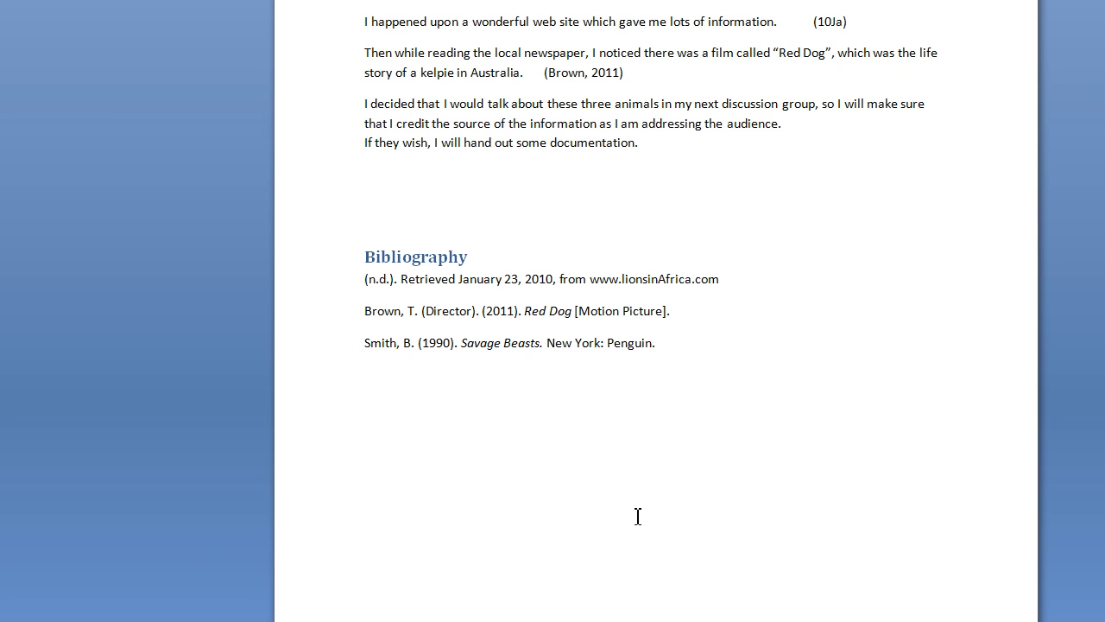
Try a different citation style on the document's citations and bibliography, and switch the style back to APA.
{"action": "left_click", "coordinate": [492, 236]}
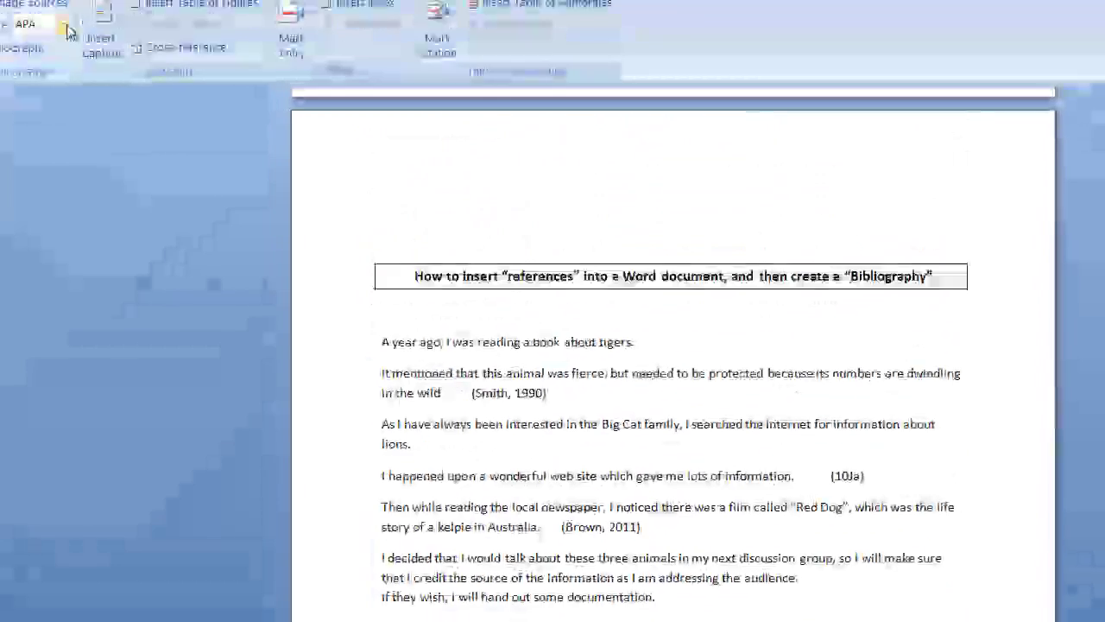
{"action": "left_click", "coordinate": [67, 63]}
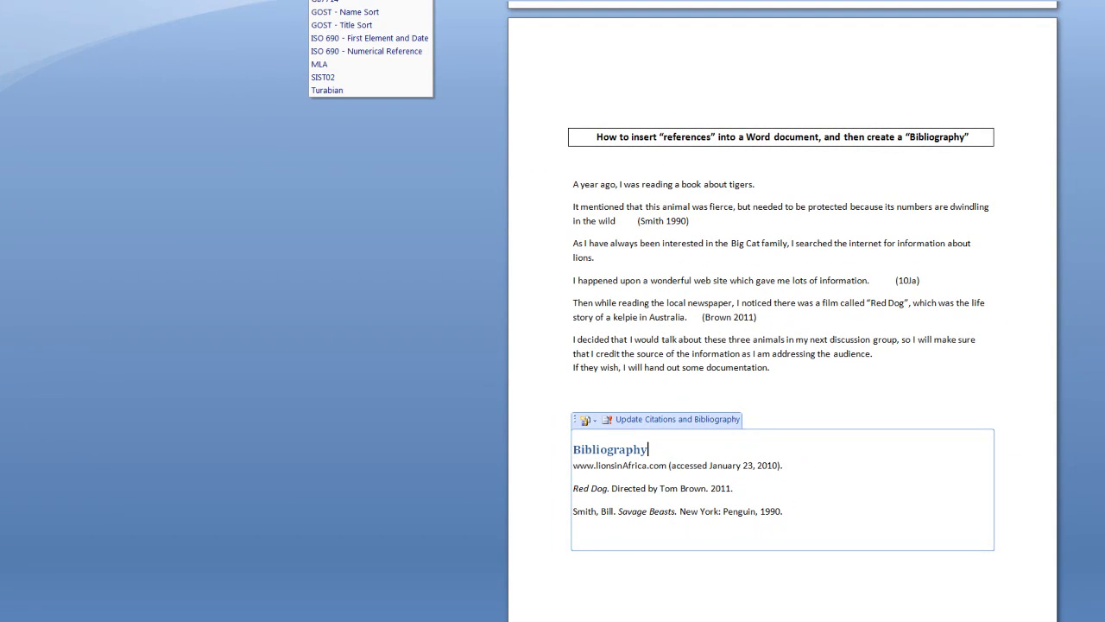
{"action": "left_click", "coordinate": [365, 37]}
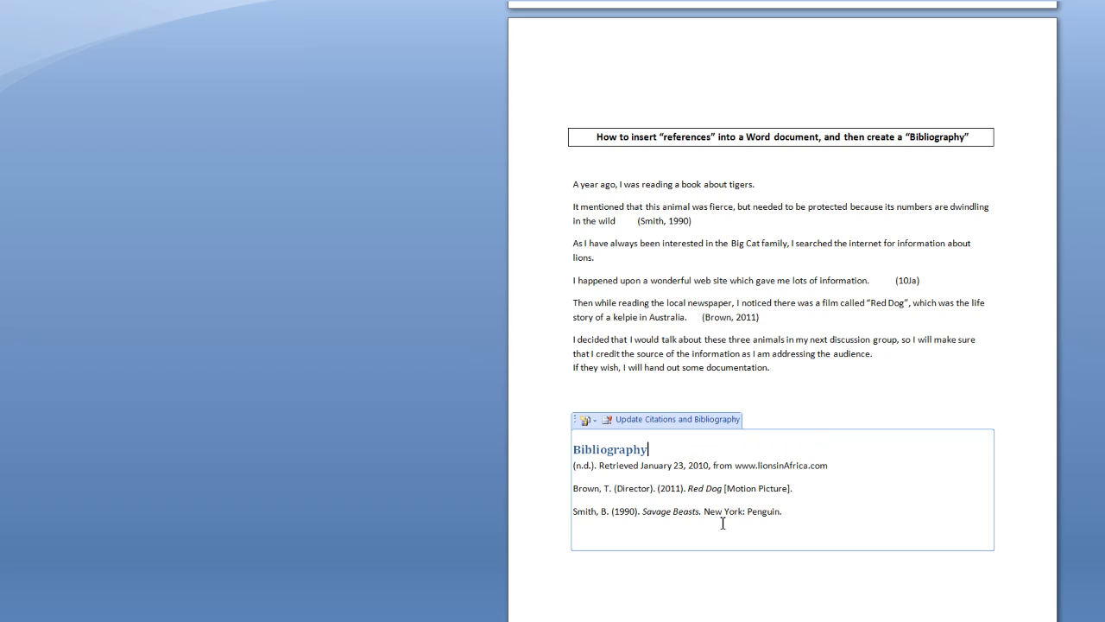
{"action": "left_click", "coordinate": [701, 596]}
Centre the "Bibliography" heading above the list of sources.
{"action": "left_click", "coordinate": [601, 465]}
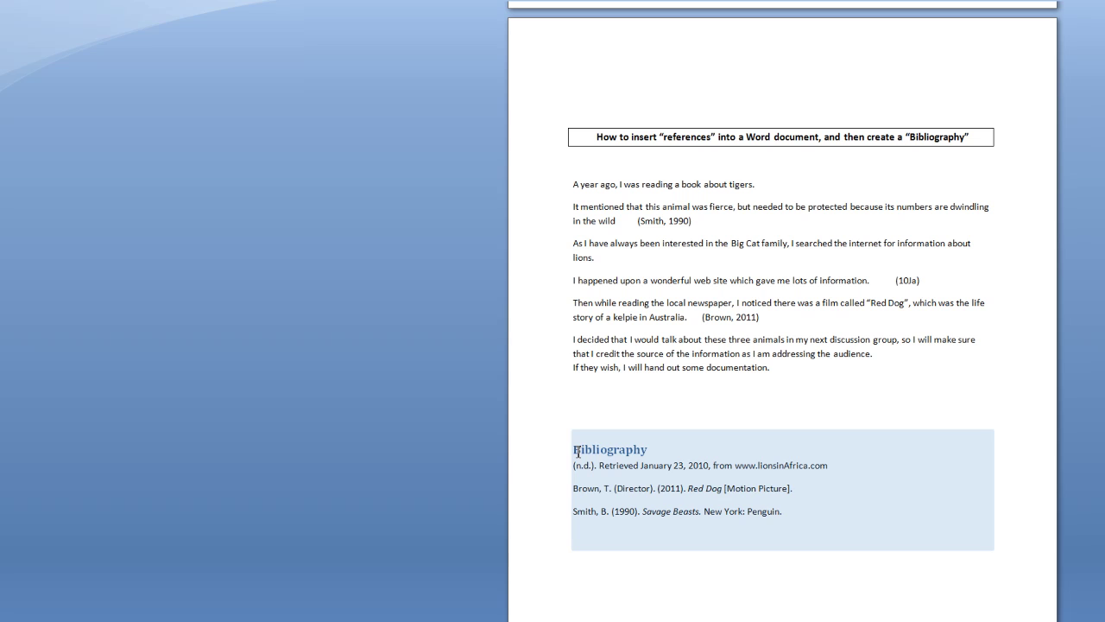
{"action": "left_click_drag", "start_coordinate": [575, 450], "coordinate": [653, 458]}
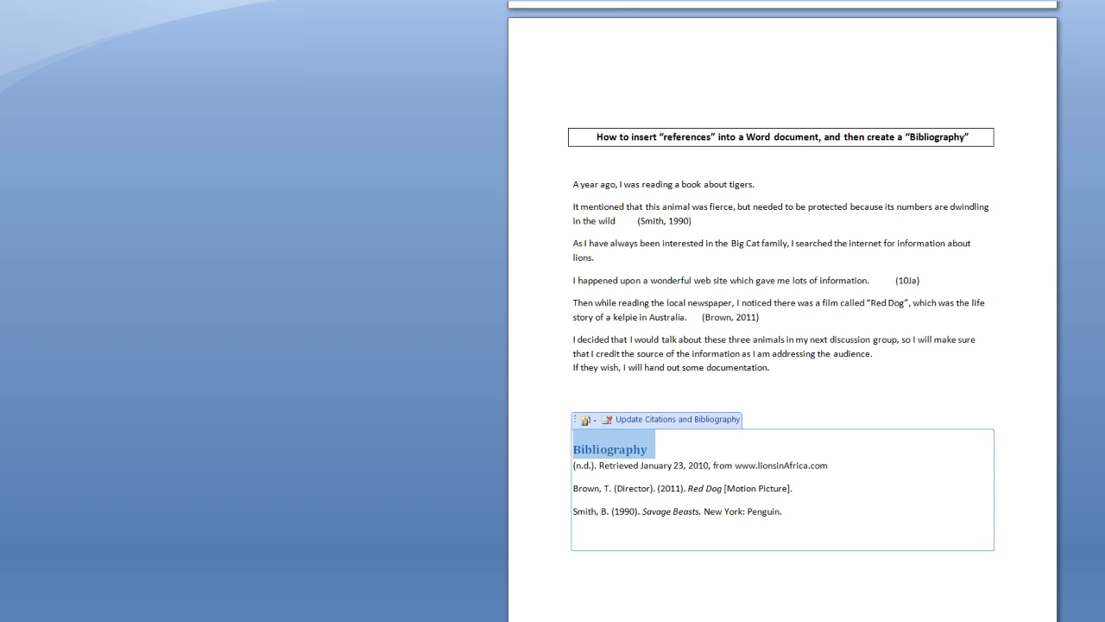
{"action": "key", "text": "ctrl+e"}
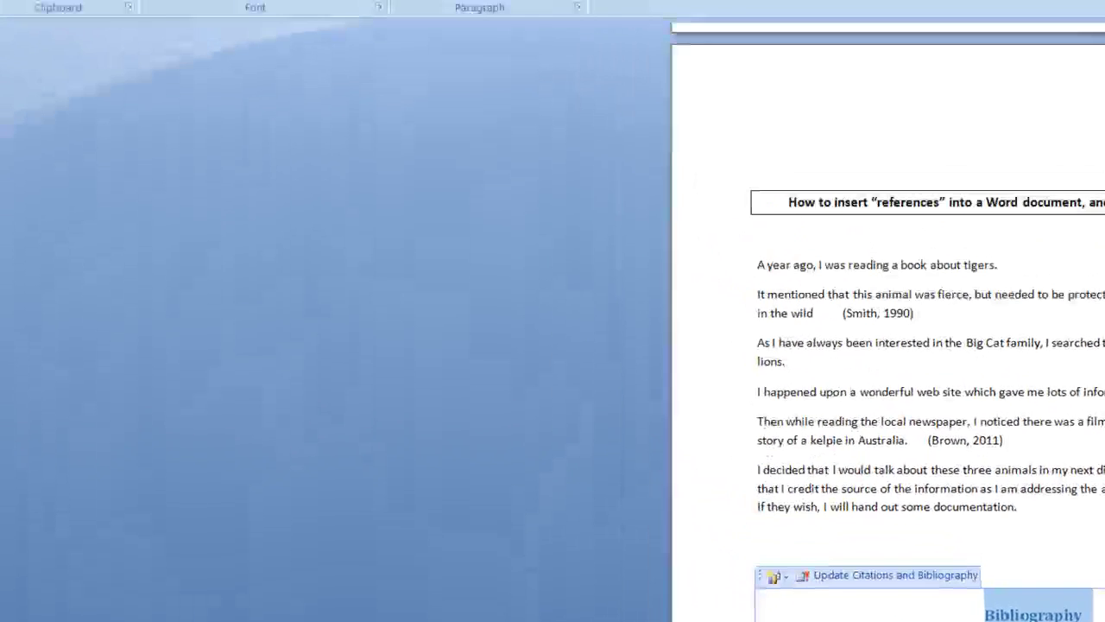
{"action": "left_click", "coordinate": [573, 388]}
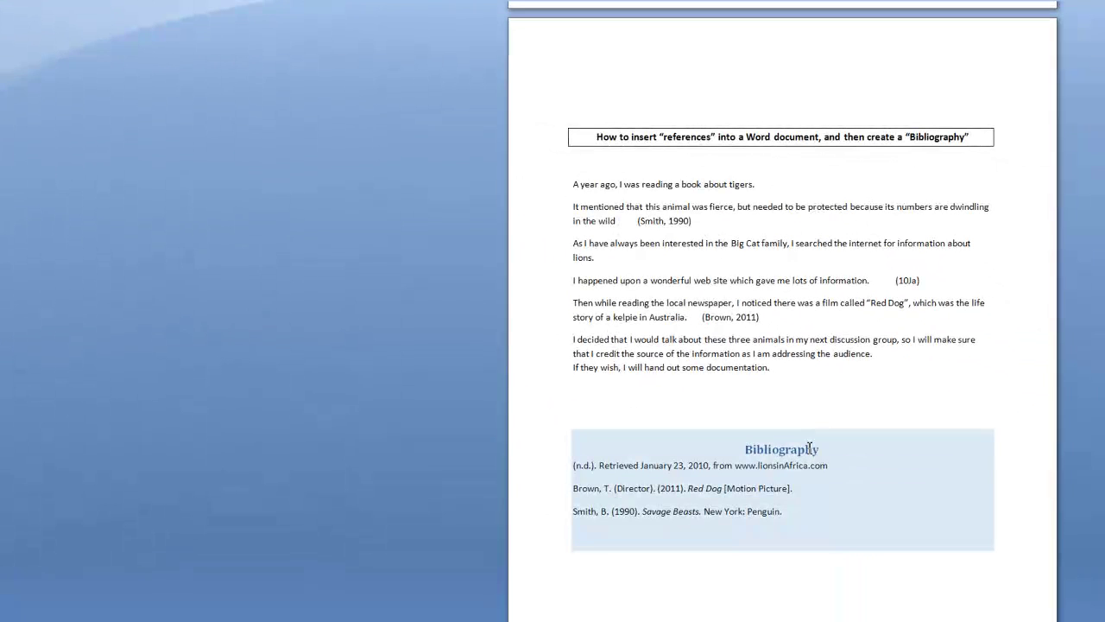
Align the "Bibliography" heading back to the left margin and place the cursor at the end of the document.
{"action": "left_click_drag", "start_coordinate": [742, 449], "coordinate": [822, 449]}
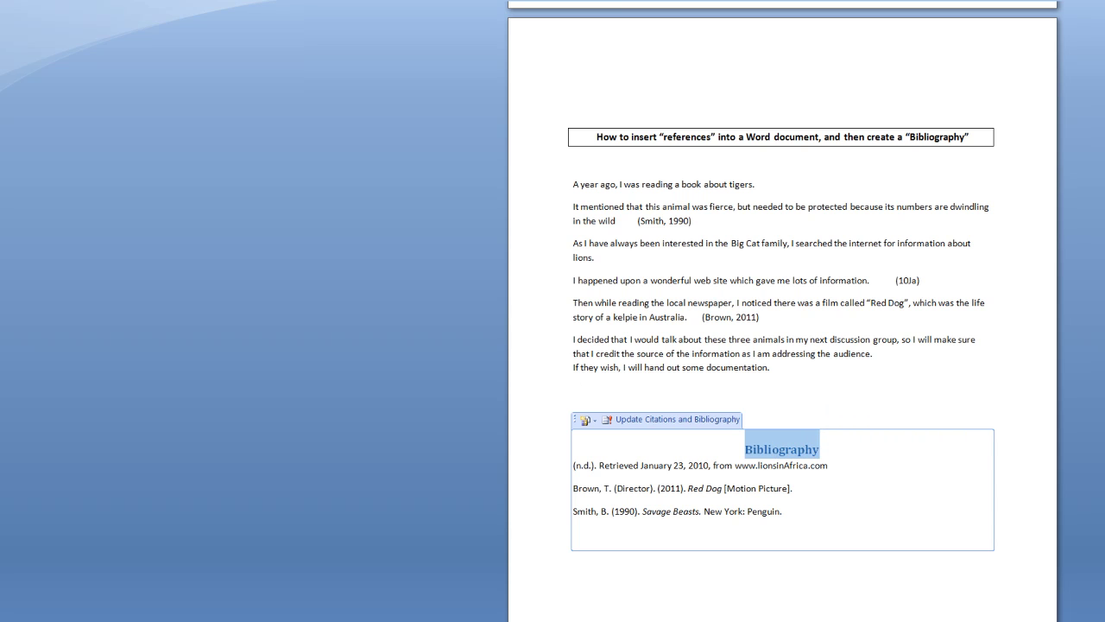
{"action": "key", "text": "ctrl+l"}
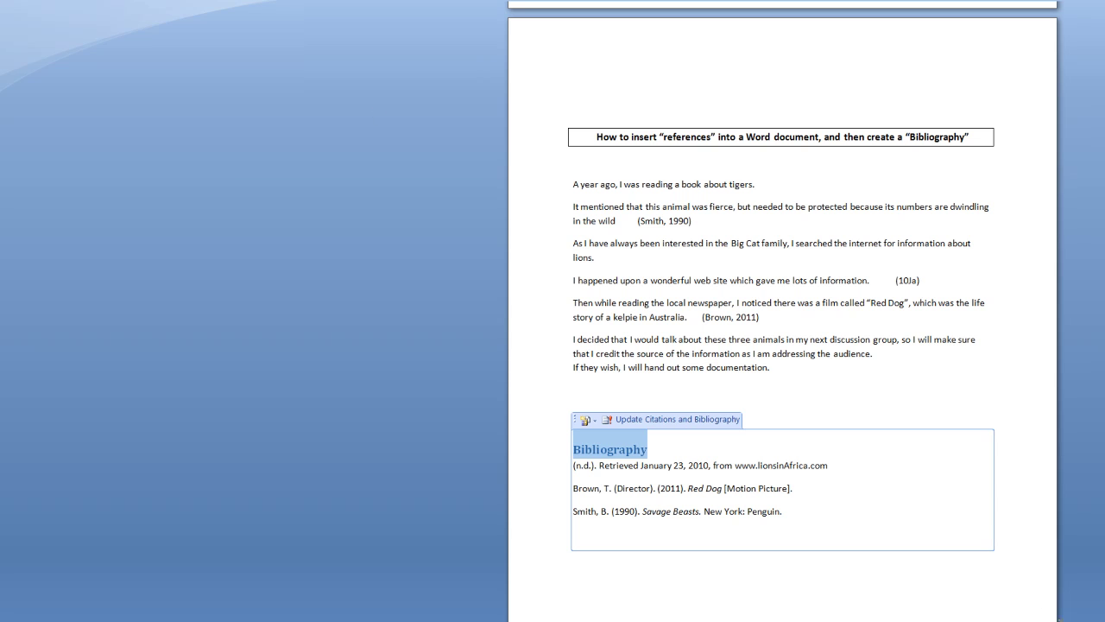
{"action": "key", "text": "ctrl+End"}
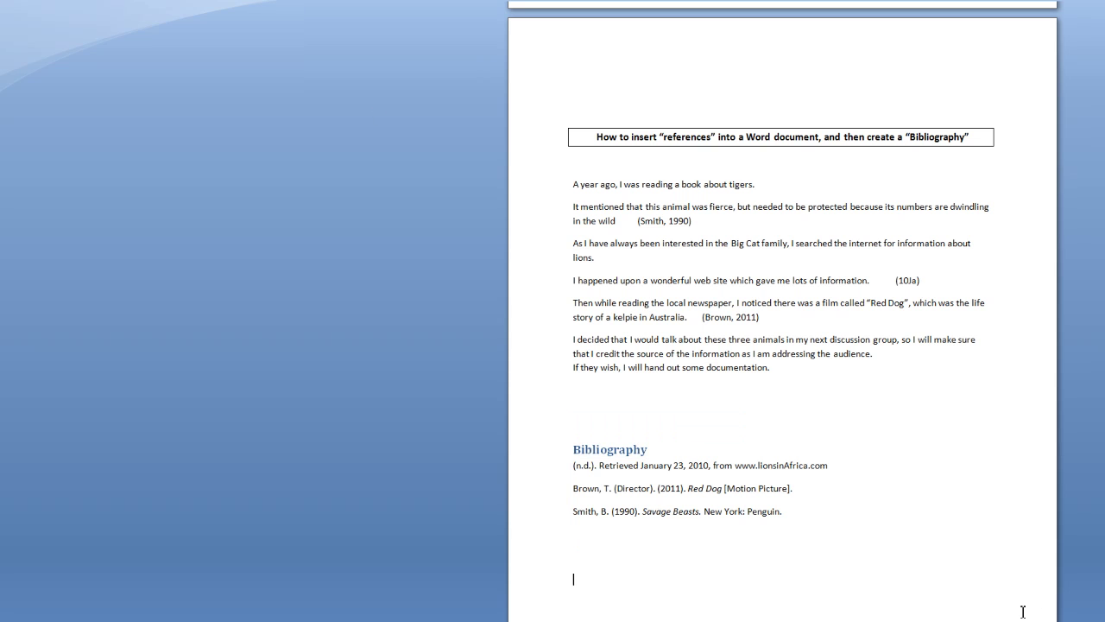